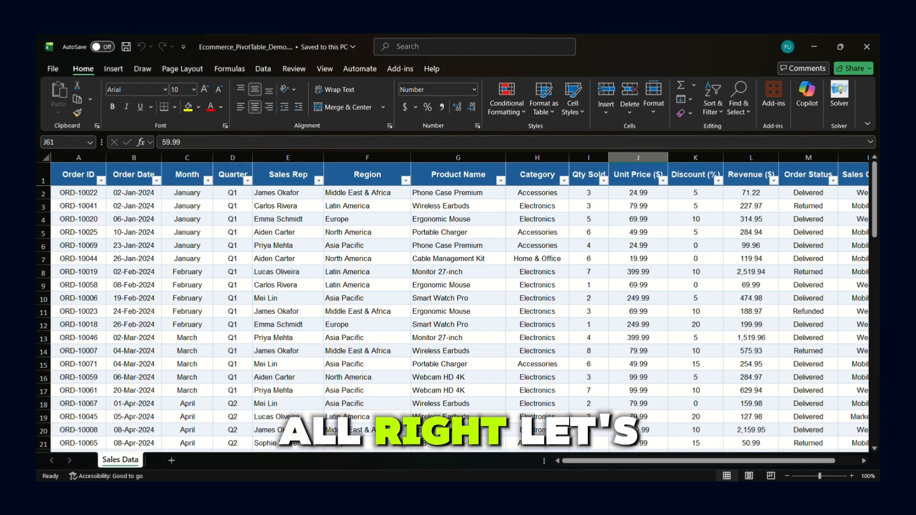
Step: Create a PivotTable on a new worksheet from the Sales Data range A1:N73
click(113, 68)
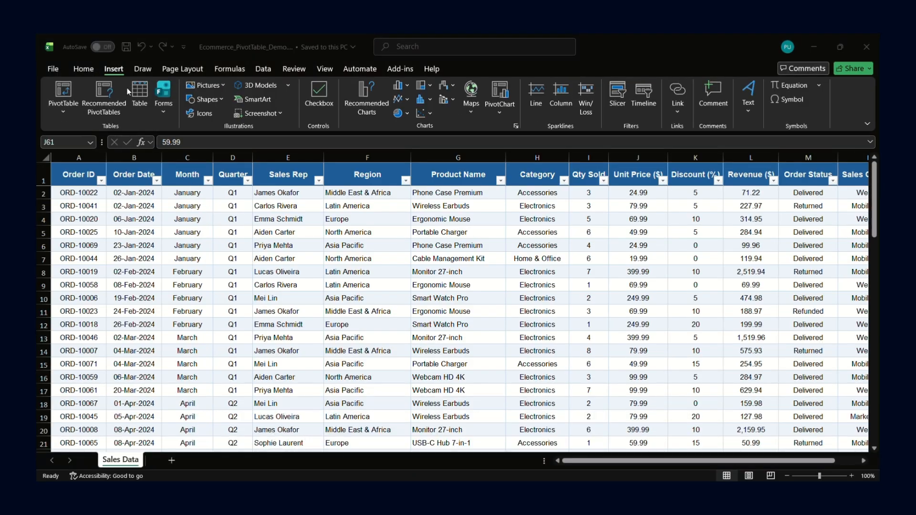
click(85, 69)
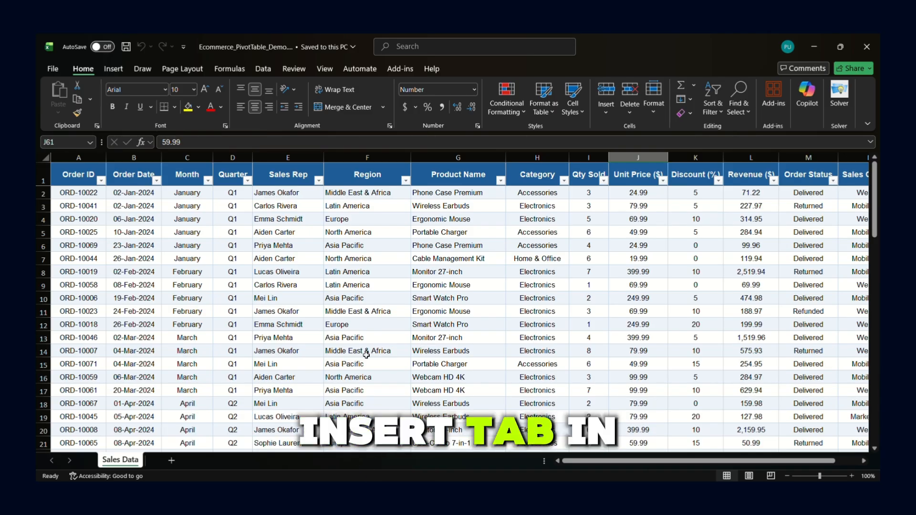
click(114, 70)
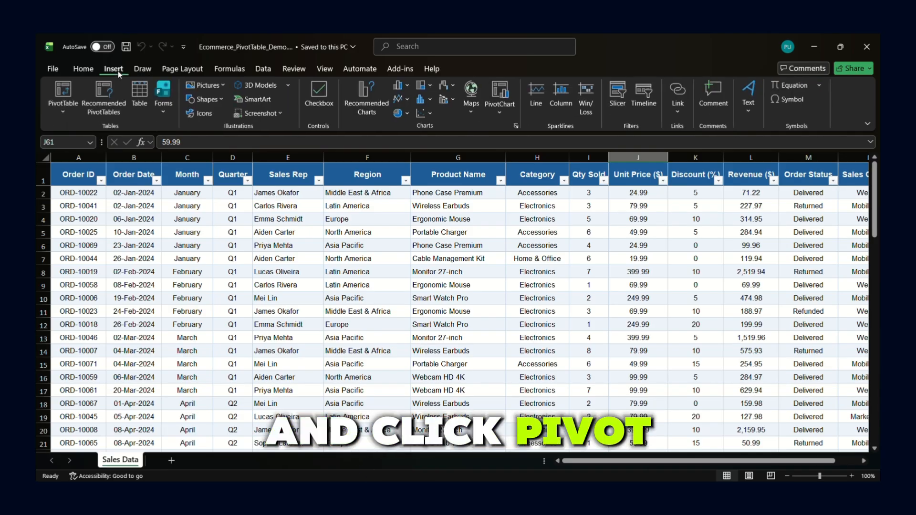
click(57, 113)
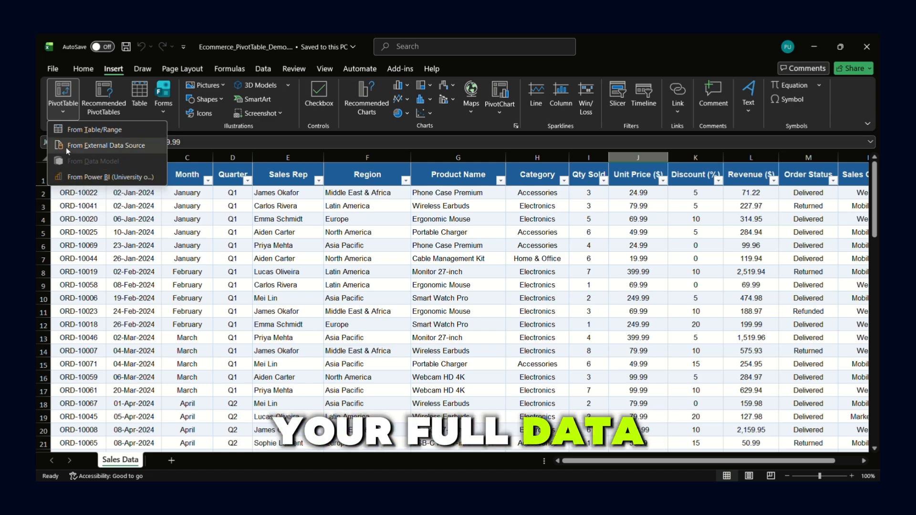
click(73, 130)
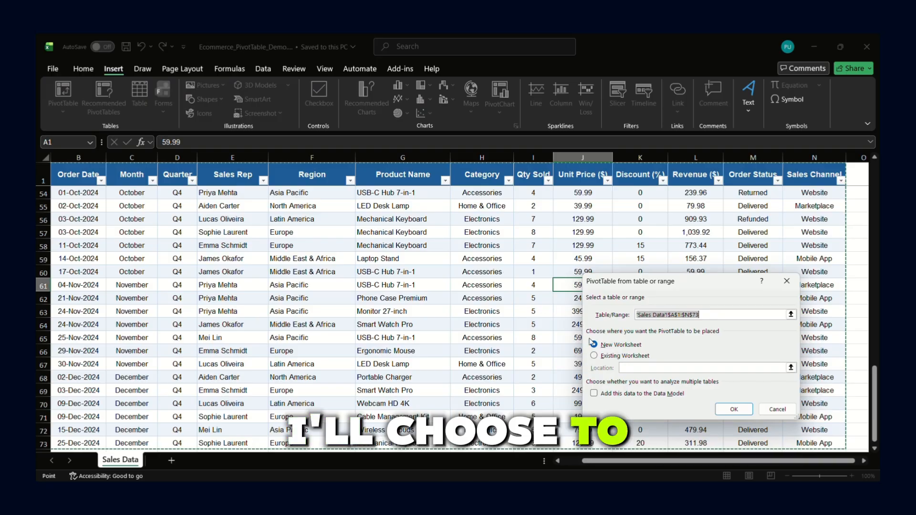
click(623, 355)
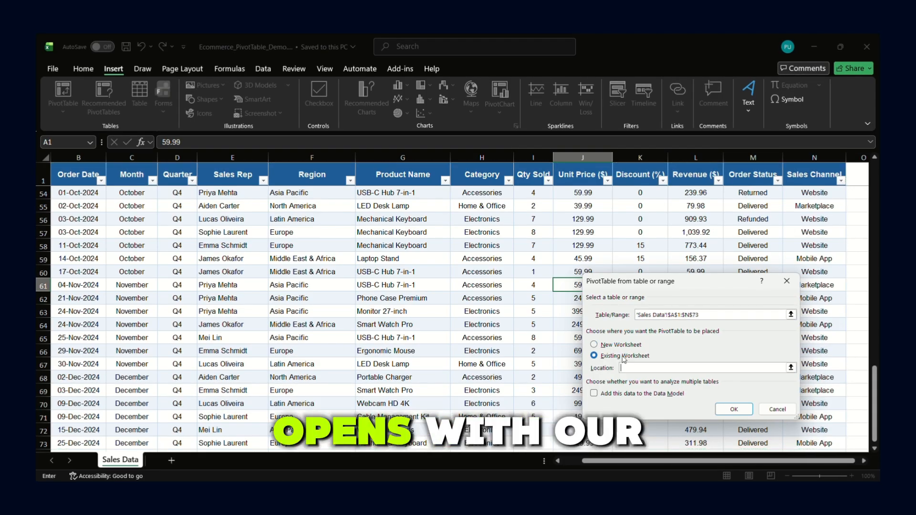
click(629, 345)
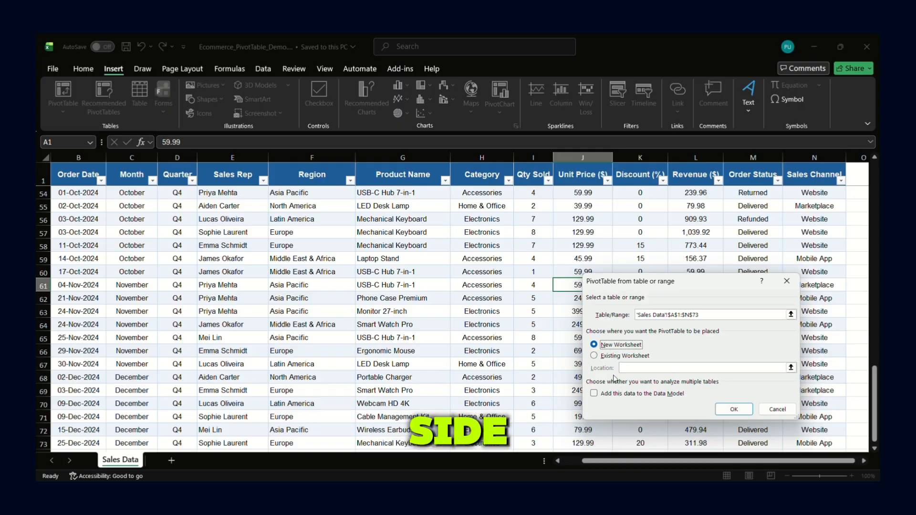
click(722, 411)
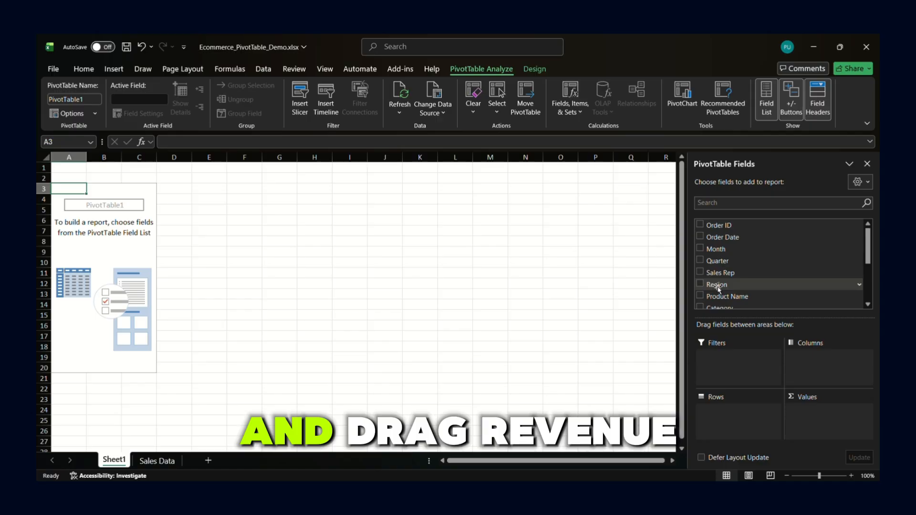
Step: Add Region to the PivotTable's rows and Revenue ($) to its values as a sum
drag(717, 285, 713, 410)
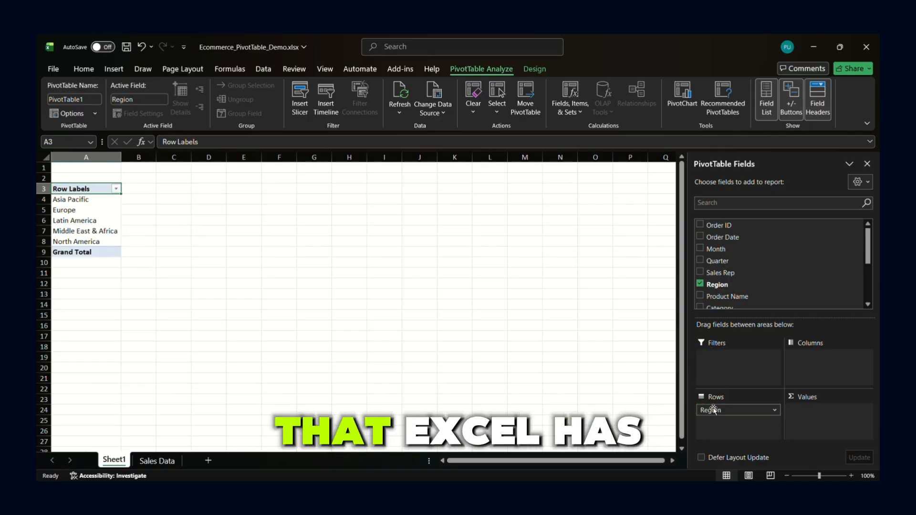
scroll(739, 297, down, 3)
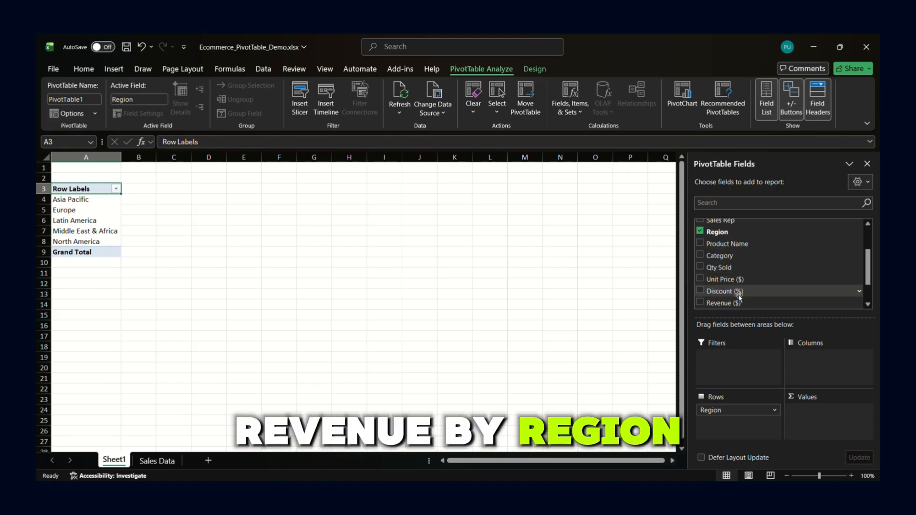
drag(740, 279, 814, 407)
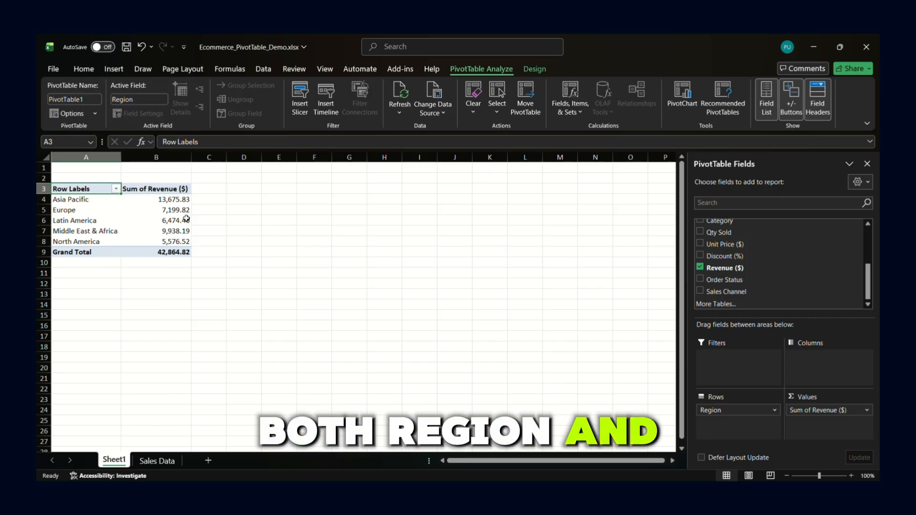
Step: Add Product Name to the PivotTable's columns to break each region's revenue down by product
scroll(741, 273, up, 3)
scroll(742, 274, down, 1)
drag(741, 275, 786, 319)
drag(815, 357, 813, 354)
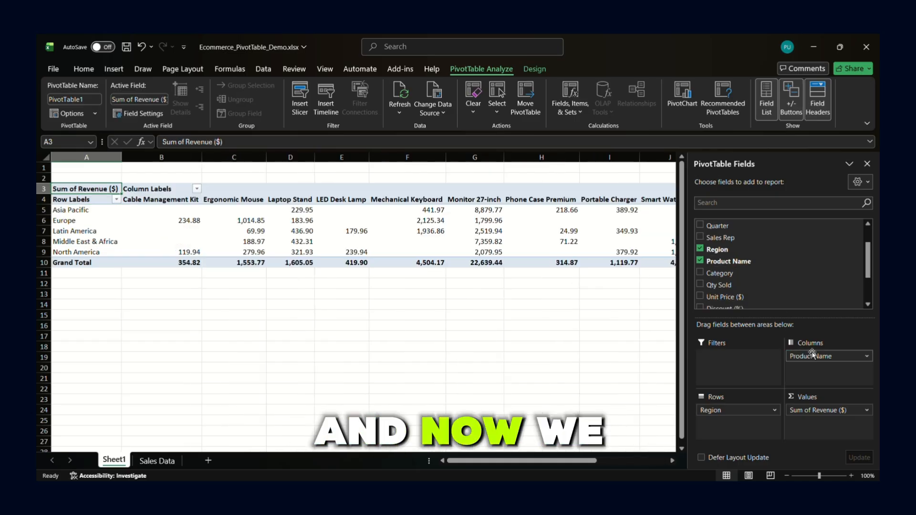
scroll(616, 332, right, 3)
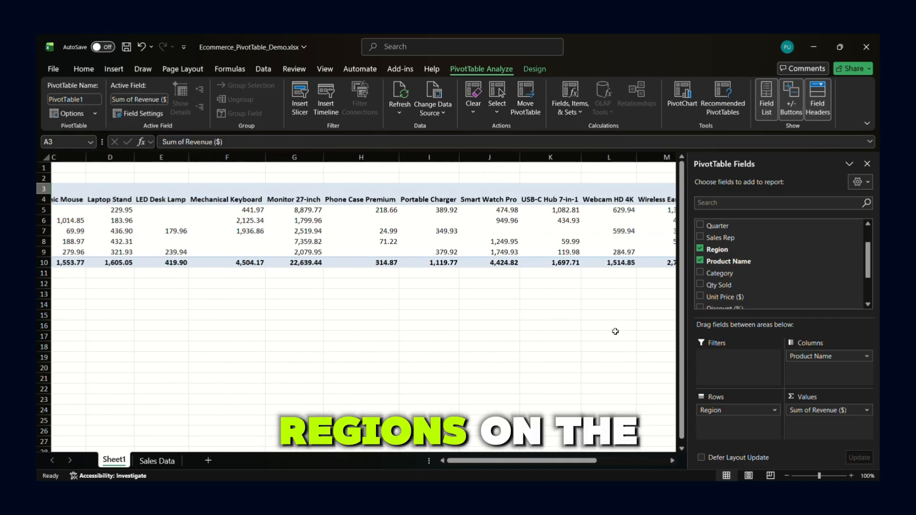
scroll(616, 332, left, 3)
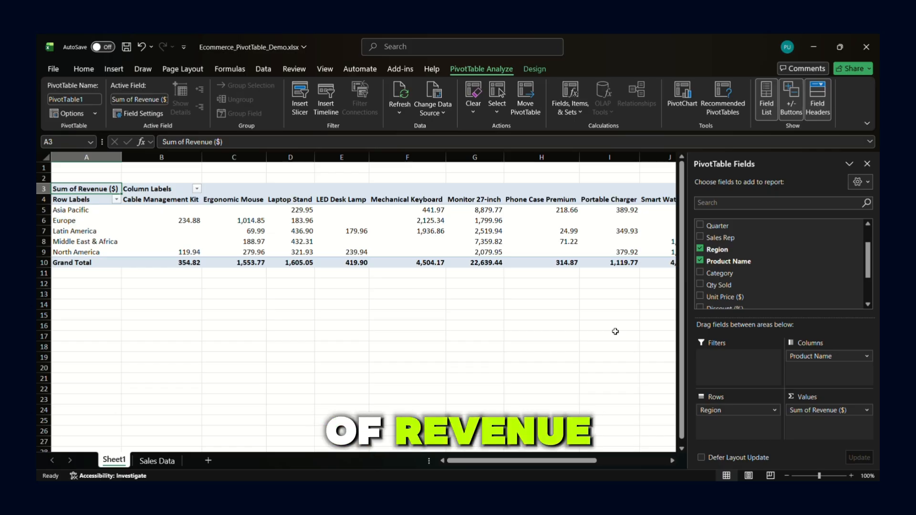
Step: Summarize the PivotTable's Revenue ($) value field by Count
scroll(507, 240, right, 5)
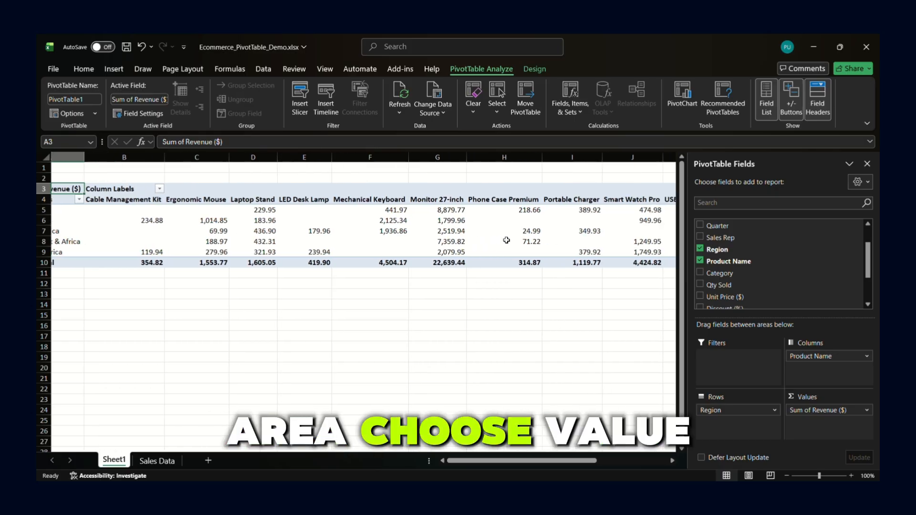
scroll(782, 268, up, 2)
click(868, 411)
click(850, 398)
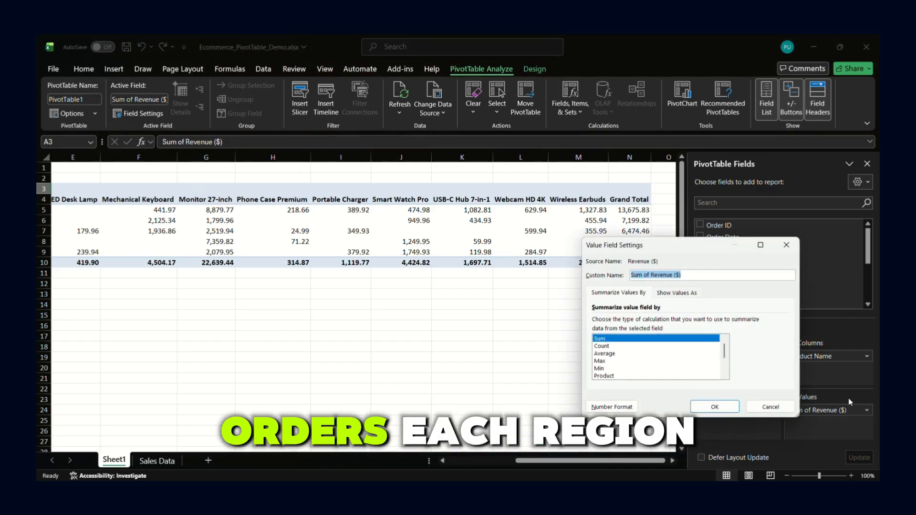
click(610, 346)
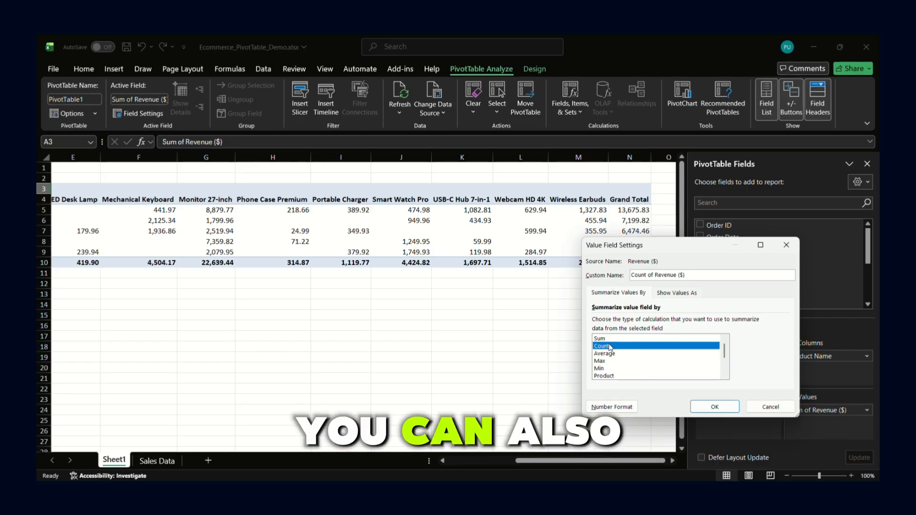
click(729, 408)
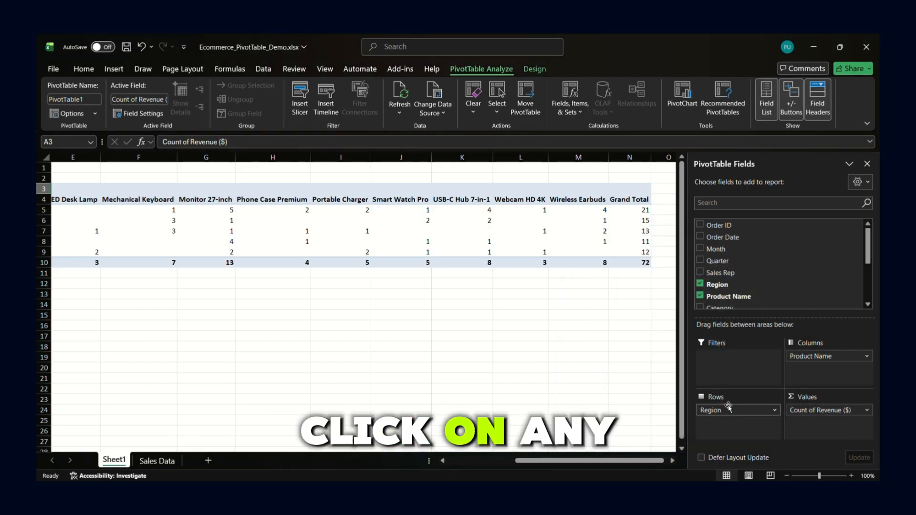
Step: Change the Revenue ($) value field's summary calculation to Average
scroll(553, 385, left, 5)
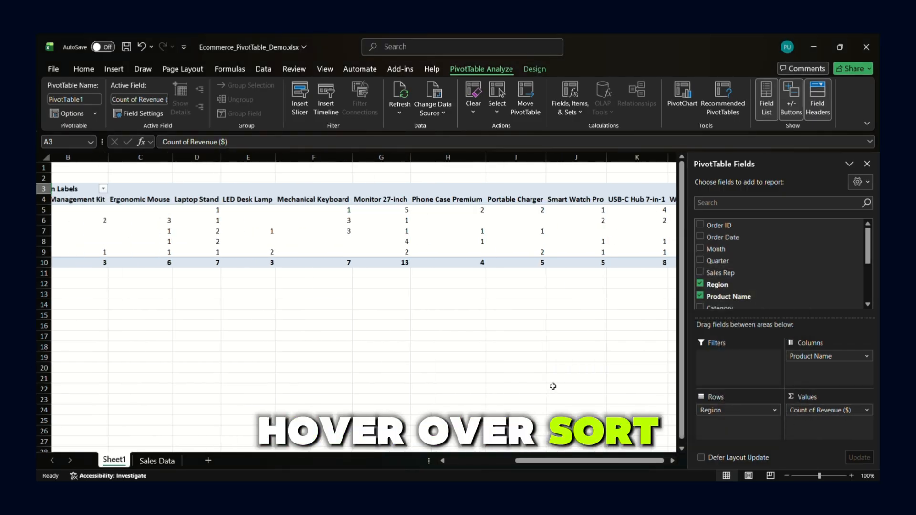
click(844, 411)
click(831, 398)
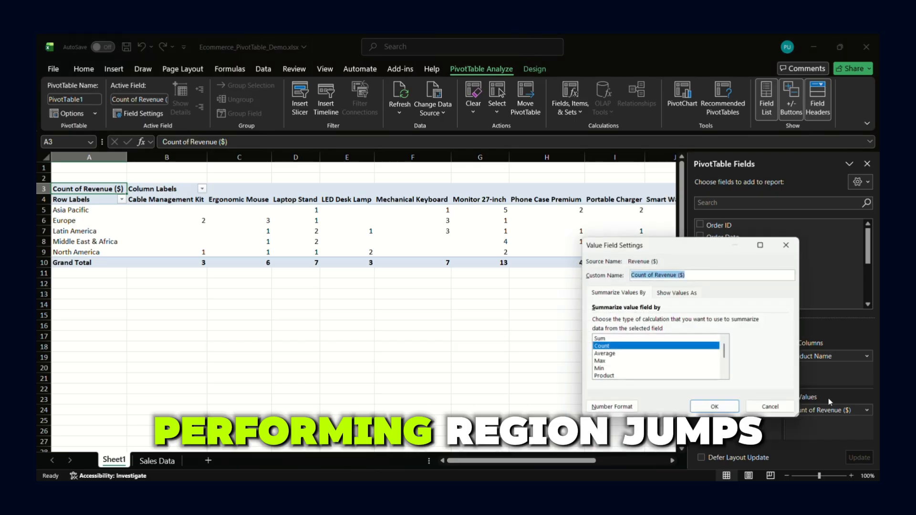
click(621, 354)
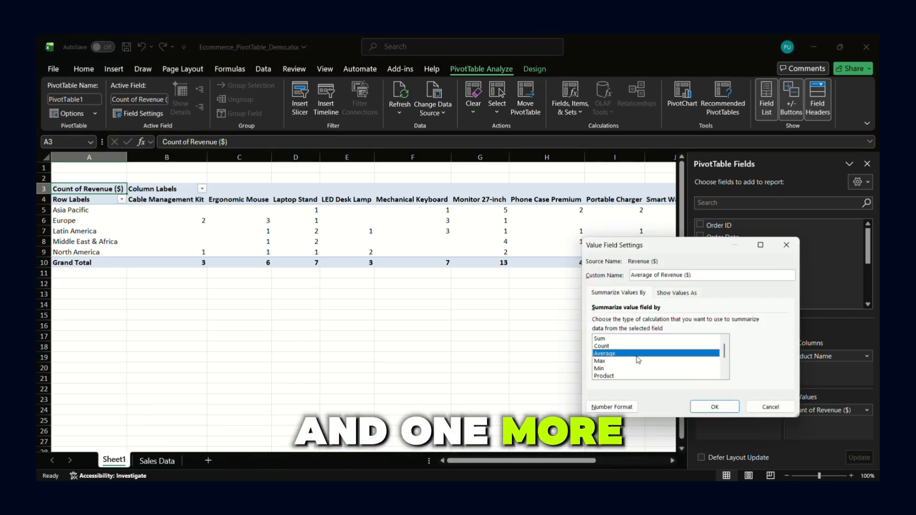
click(724, 407)
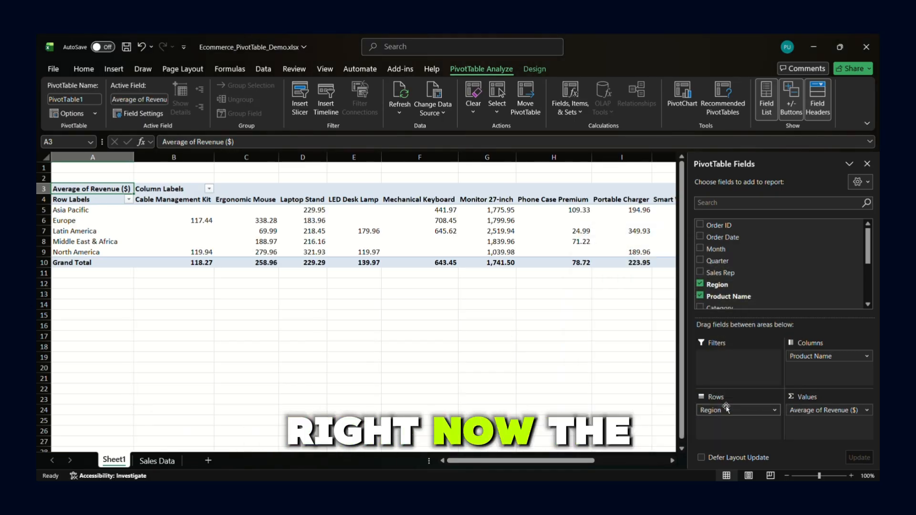
Step: Review the average revenue across all products, and set the Revenue ($) value field to summarize by Max
scroll(503, 350, right, 3)
scroll(503, 351, right, 3)
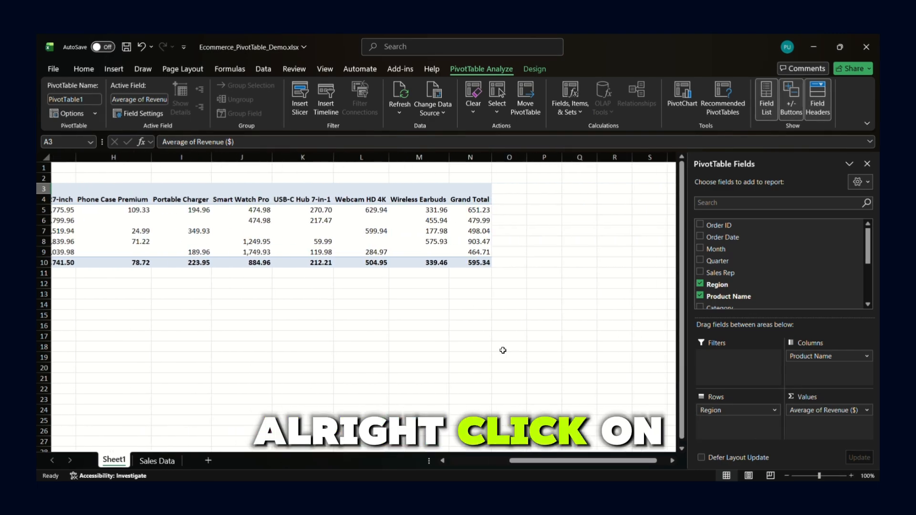
scroll(503, 350, left, 5)
scroll(503, 351, left, 2)
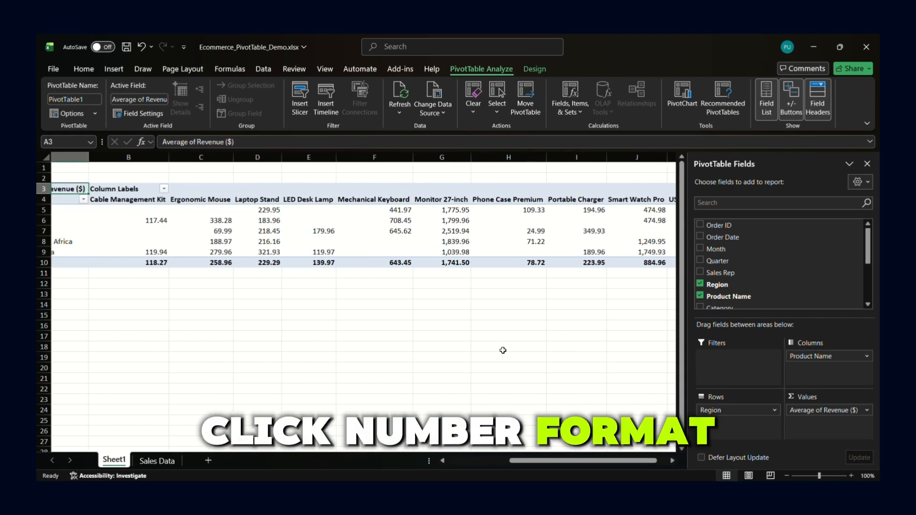
click(836, 410)
click(833, 401)
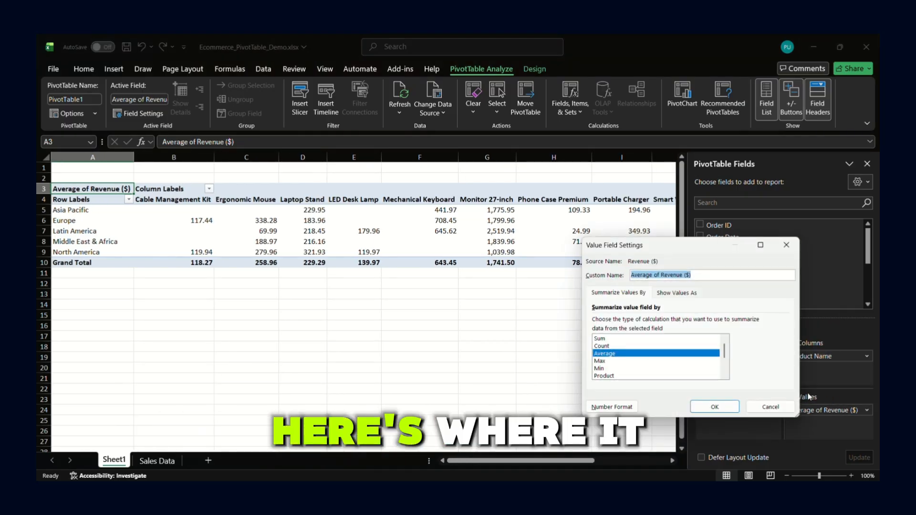
click(622, 362)
click(715, 407)
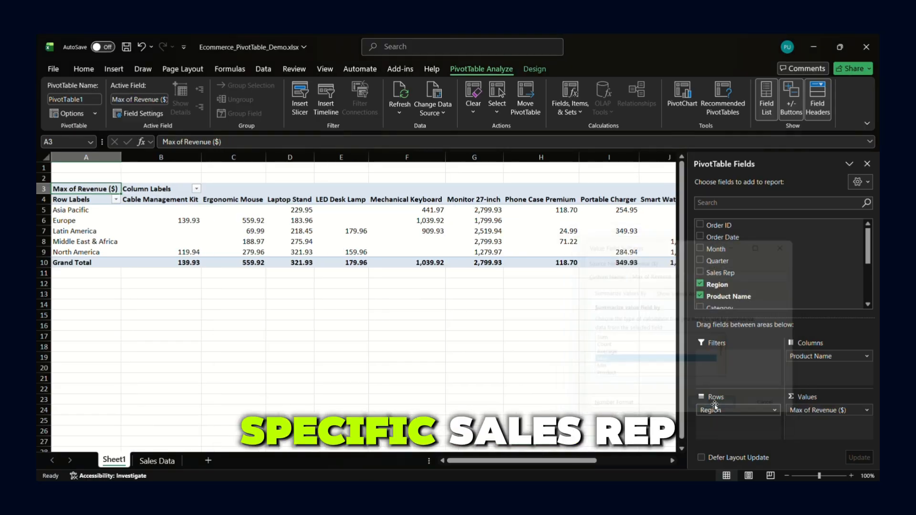
Step: Review the maximum revenue across all products, and set the Revenue ($) value field back to Sum
scroll(580, 364, right, 2)
scroll(581, 363, right, 5)
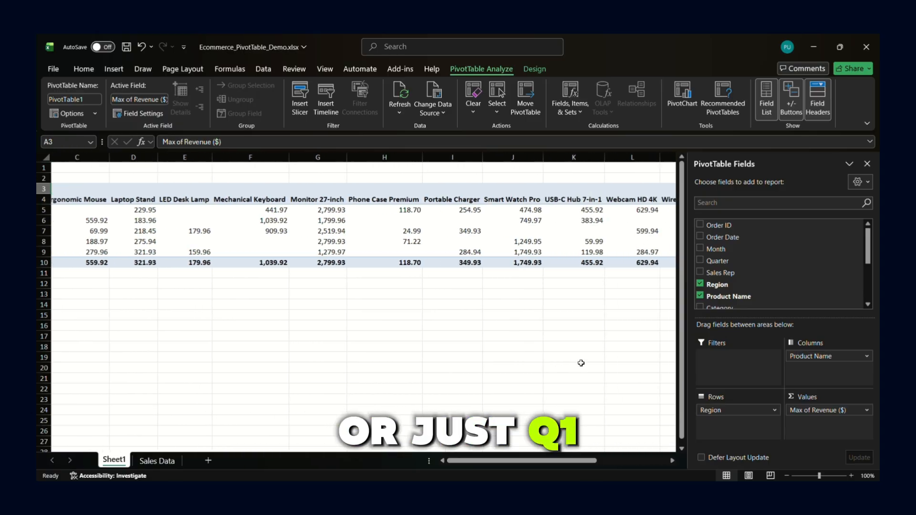
scroll(581, 363, left, 5)
scroll(581, 363, left, 2)
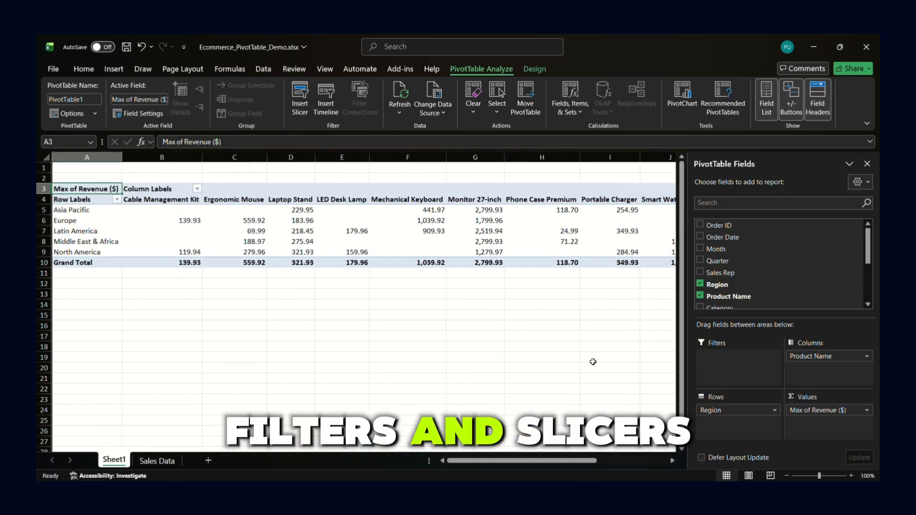
click(831, 410)
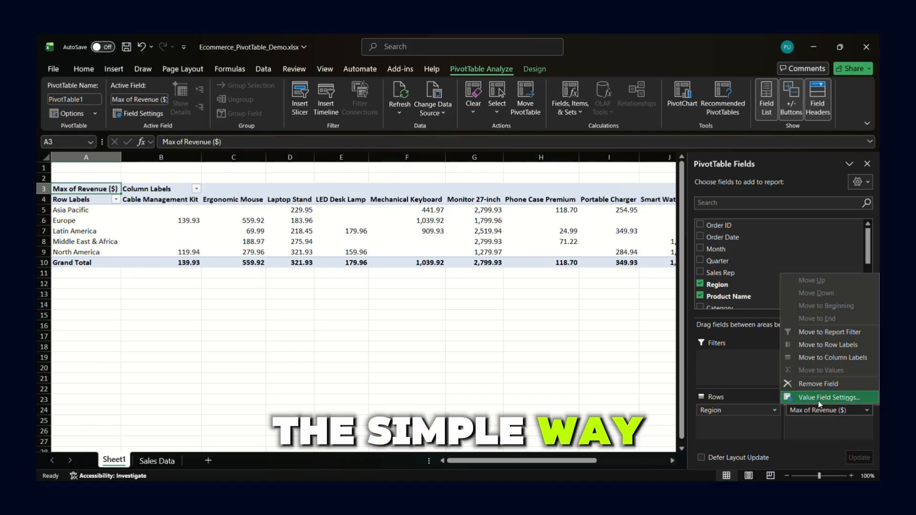
click(818, 402)
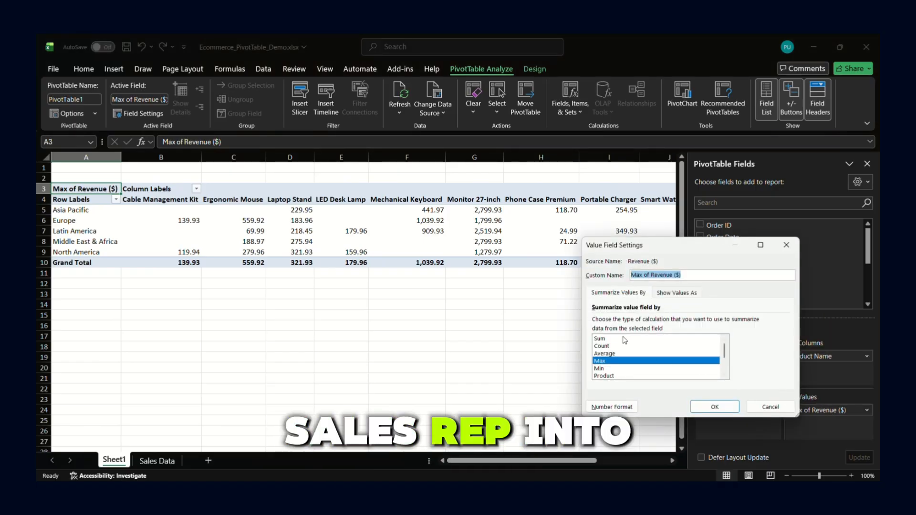
click(624, 339)
click(715, 407)
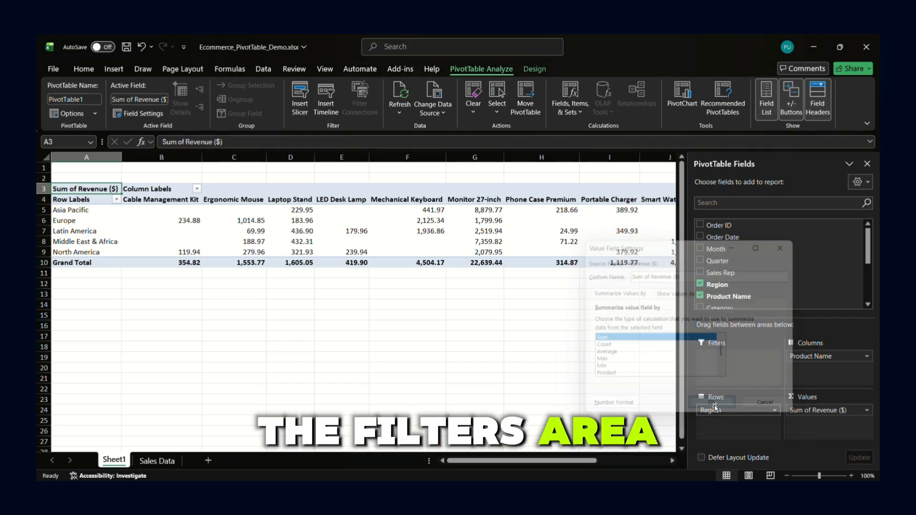
Step: Filter the PivotTable's product columns to show only Cable Management Kit
click(197, 189)
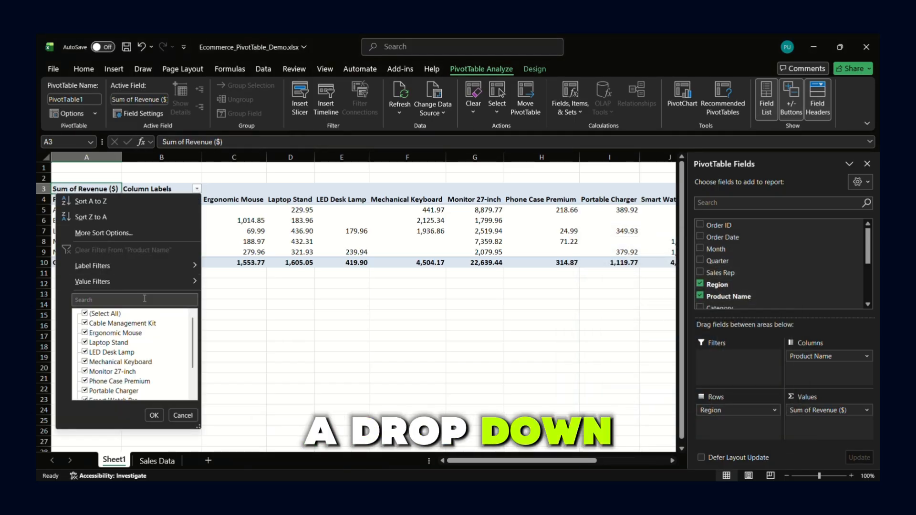
click(84, 314)
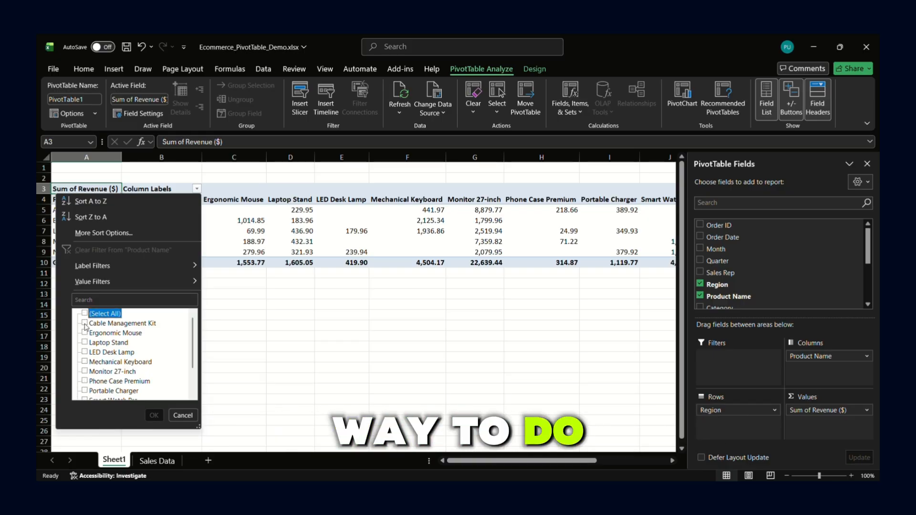
click(85, 323)
click(153, 415)
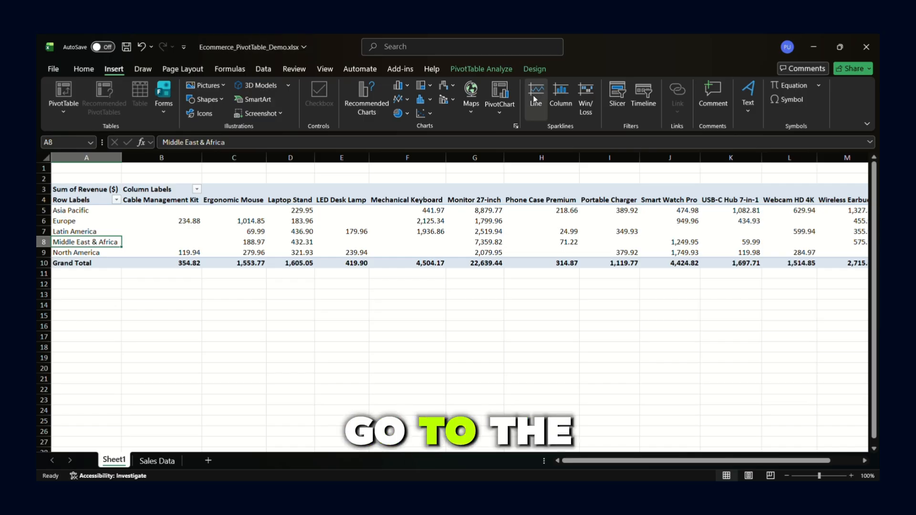
Step: Insert slicers for the Month, Region and Product Name fields of the PivotTable
click(614, 103)
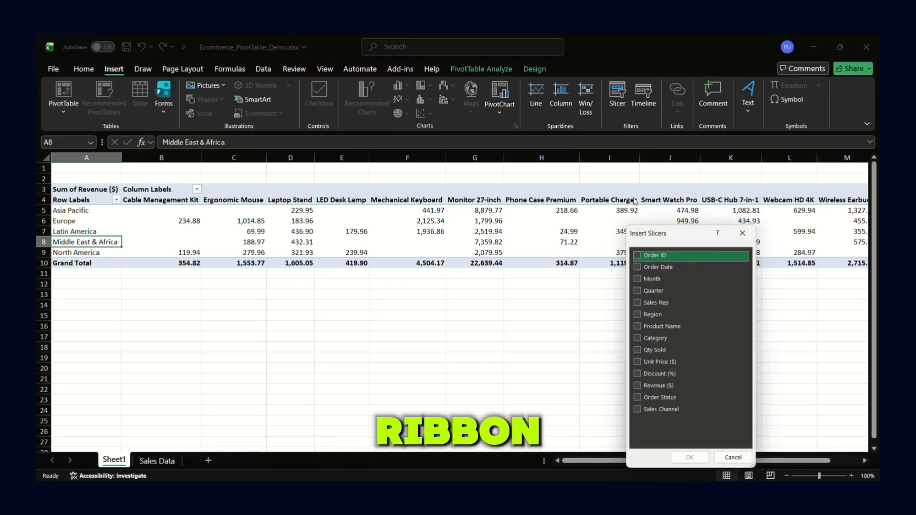
click(637, 314)
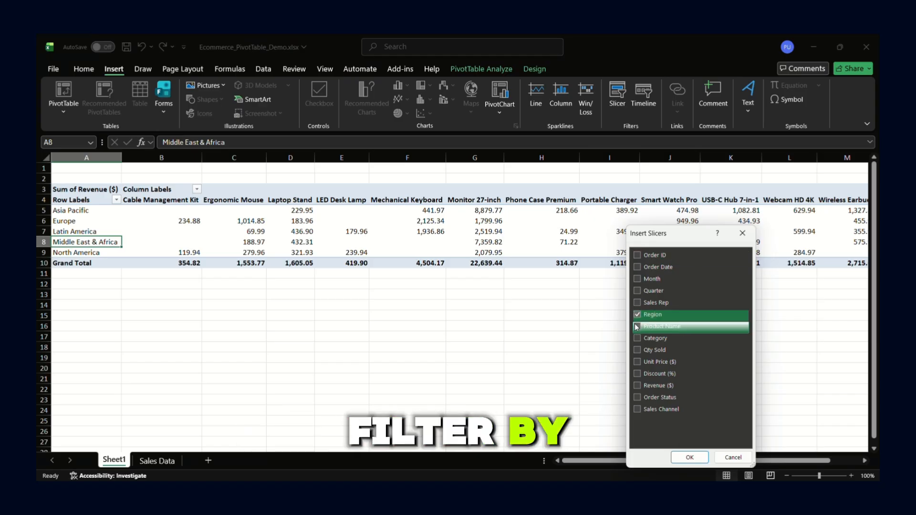
click(637, 327)
click(637, 279)
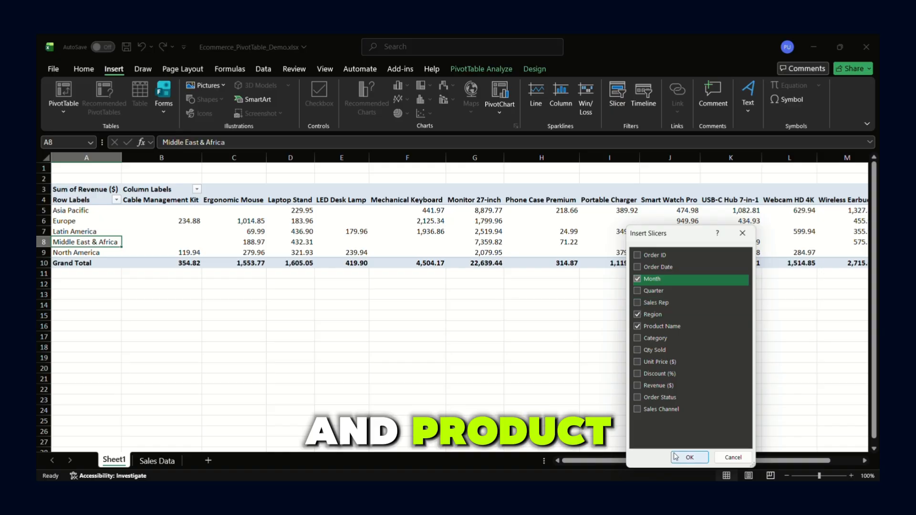
click(690, 457)
Step: Arrange the slicers side by side below the PivotTable in the order Product Name, Region, Month
drag(475, 272, 135, 291)
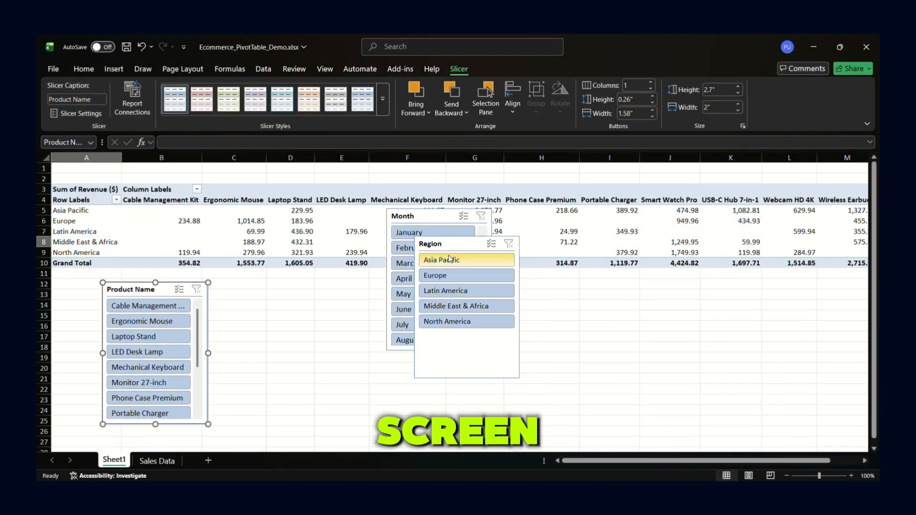
drag(441, 243, 254, 285)
drag(401, 226, 366, 293)
Step: Filter the PivotTable with the slicers to Laptop Stand in Asia Pacific, and clear the Region slicer's filter
click(174, 336)
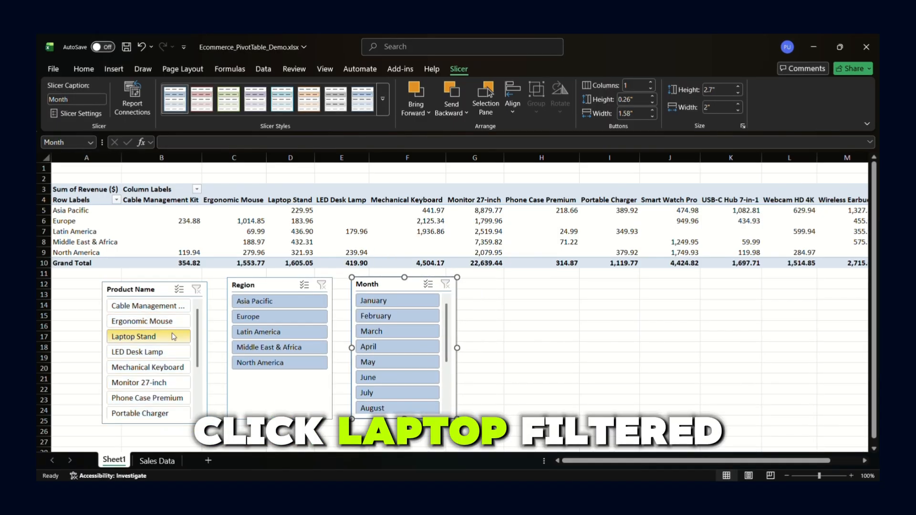
click(241, 304)
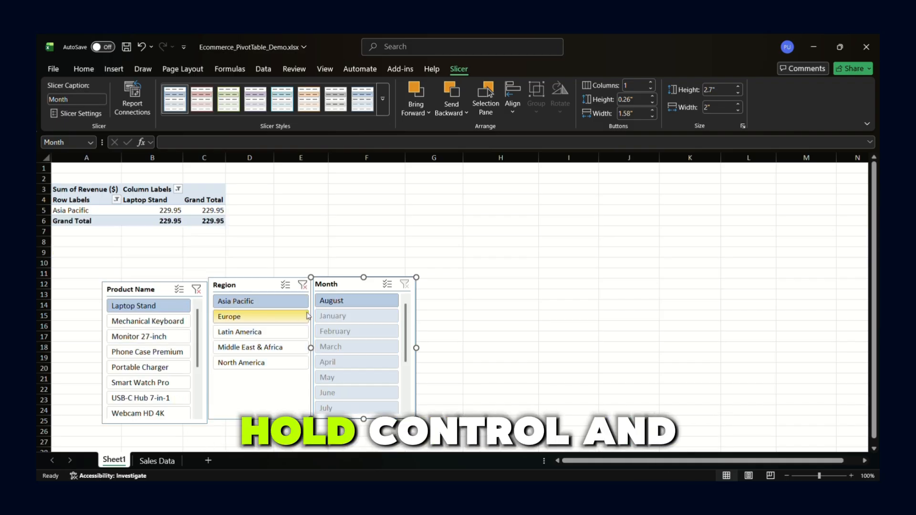
click(304, 286)
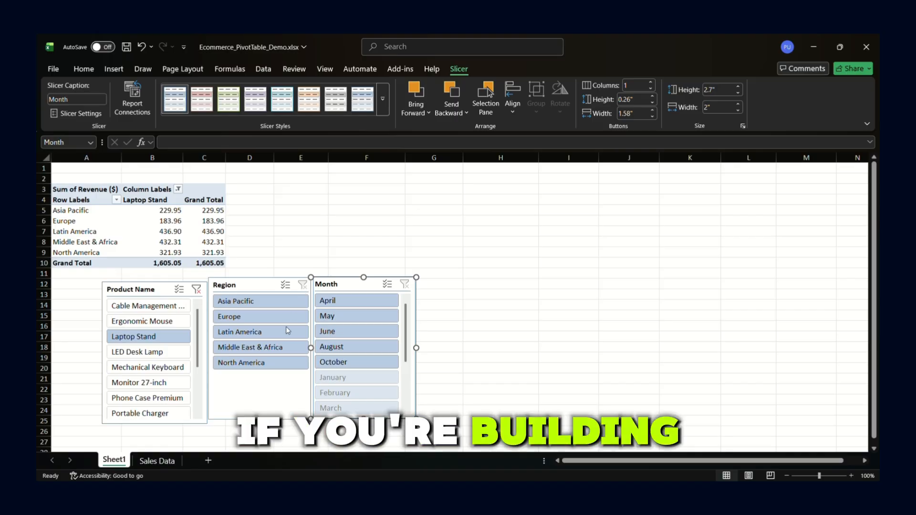